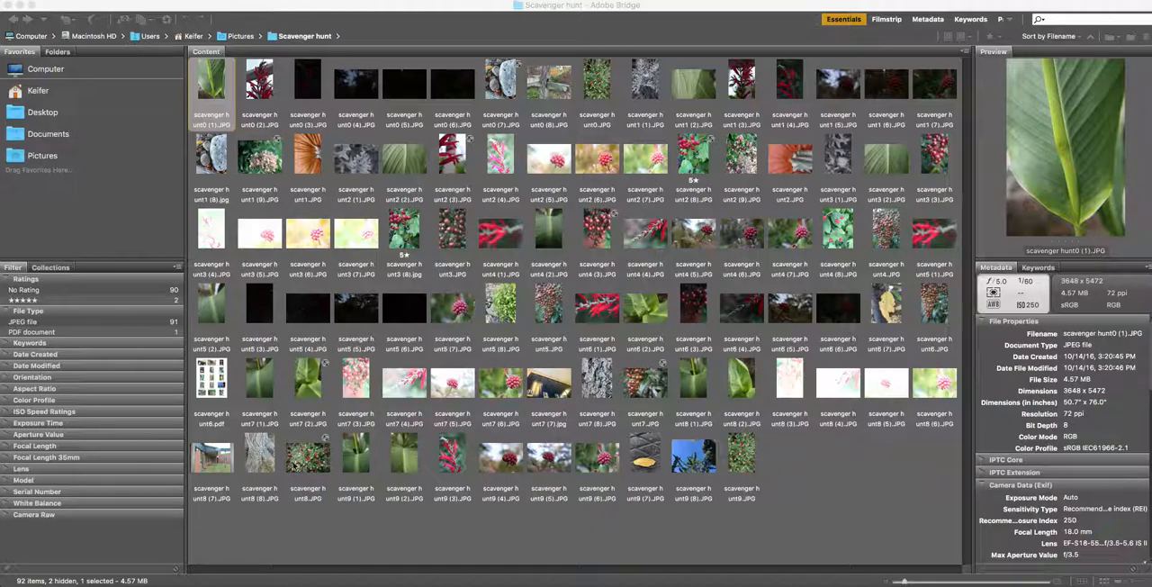
# - Open scavenger hunt8.JPG in Camera Raw to view its current adjustments, and close it again
pyautogui.click(310, 466)
pyautogui.click(315, 460)
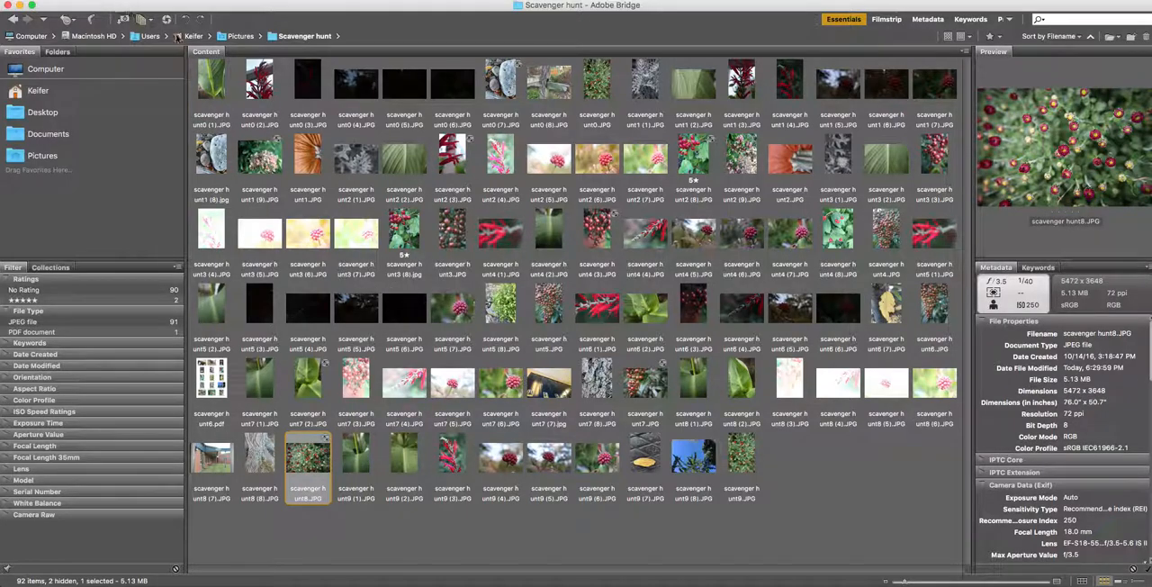
pyautogui.click(167, 19)
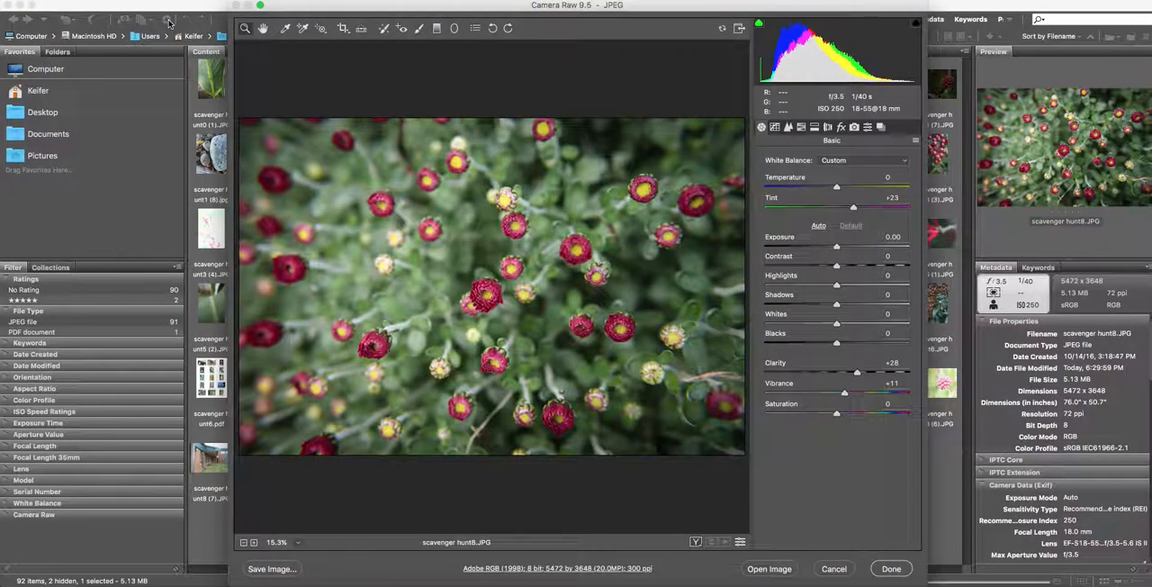
pyautogui.click(889, 569)
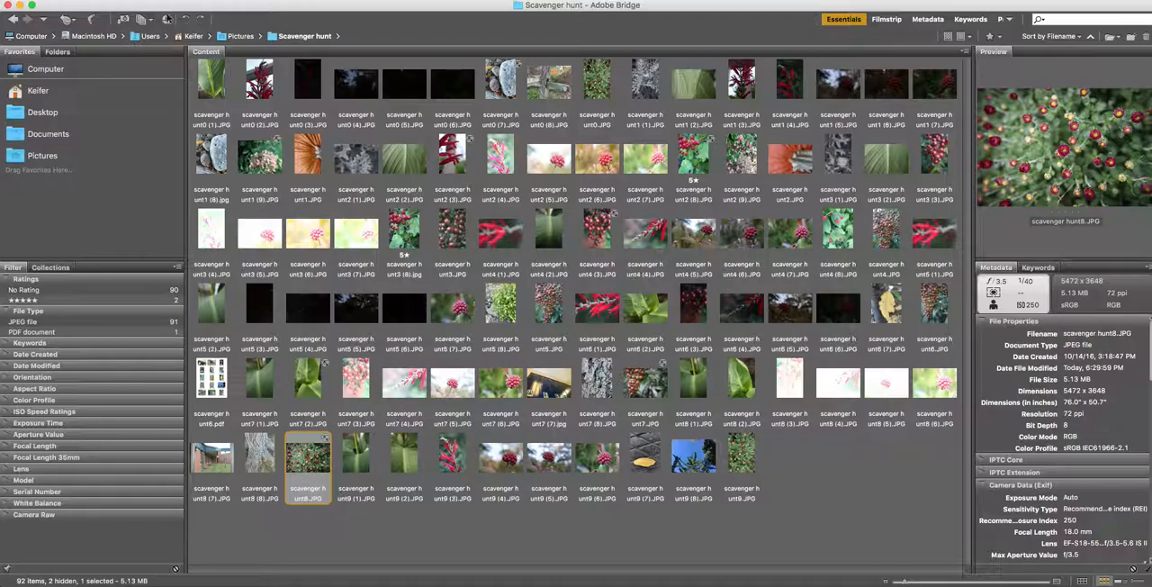
# - Open scavenger hunt8.JPG in Camera Raw and set the post-crop vignetting amount to -28 and midpoint to 49
pyautogui.click(166, 17)
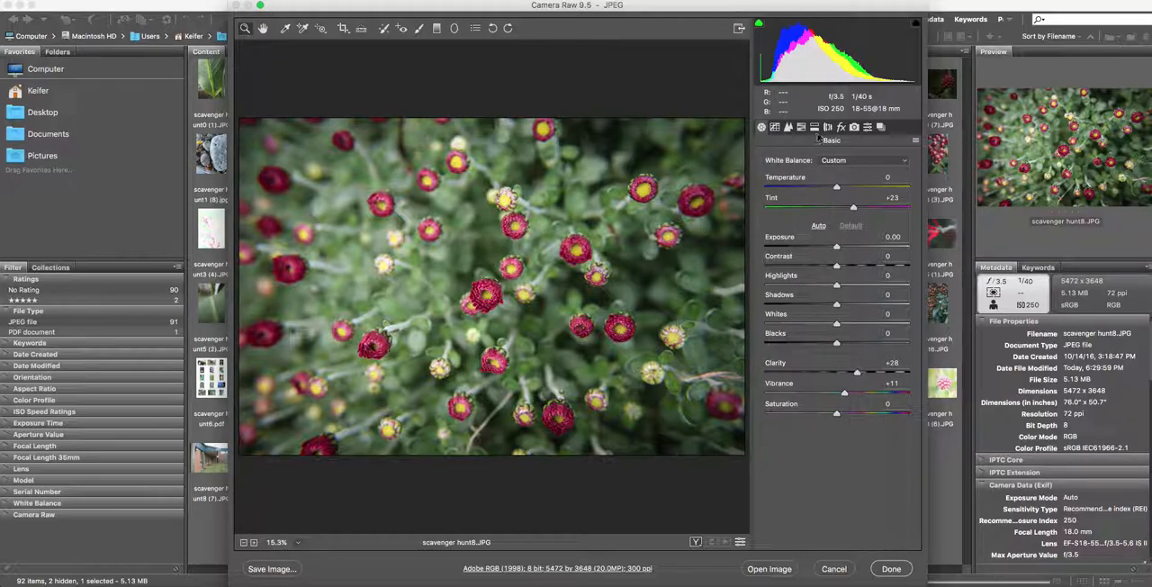
pyautogui.click(841, 128)
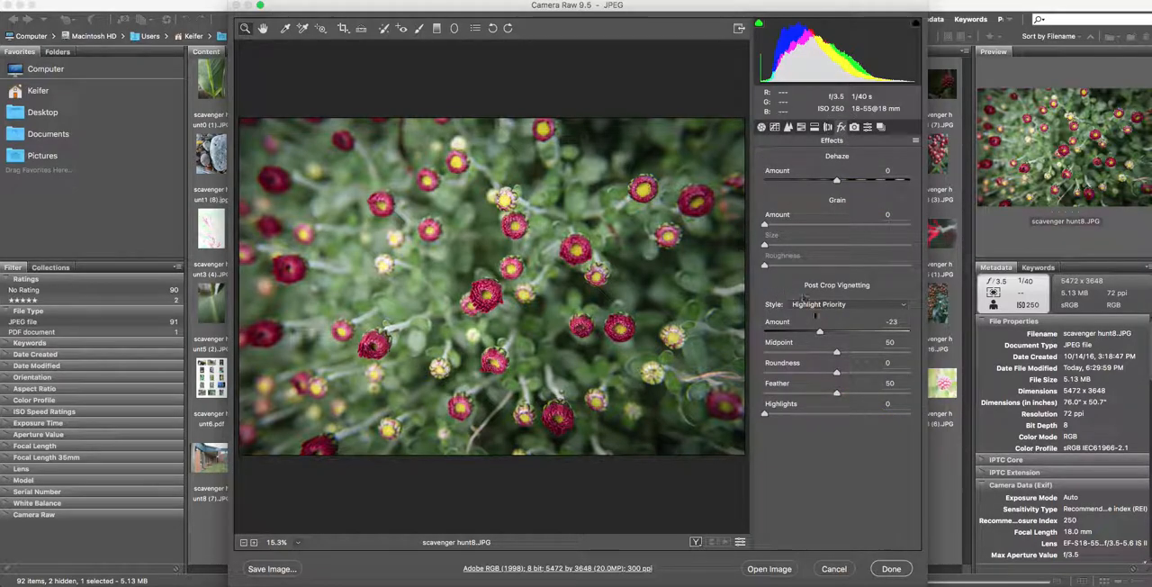
pyautogui.moveTo(819, 332); pyautogui.dragTo(761, 332)
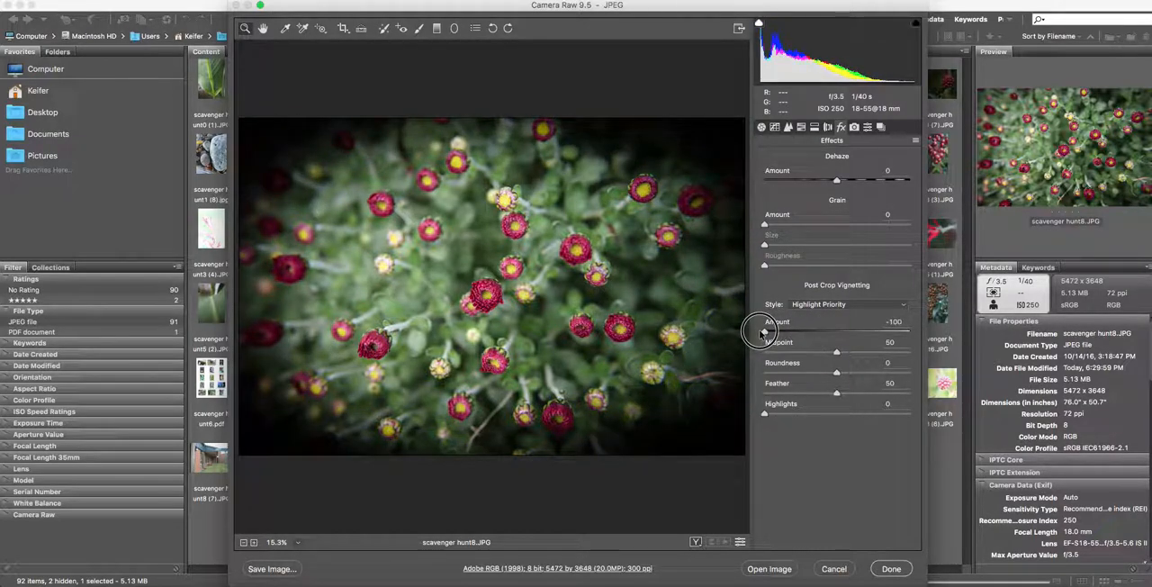
pyautogui.moveTo(836, 351)
pyautogui.mouseDown()
pyautogui.moveTo(772, 352)
pyautogui.moveTo(834, 352)
pyautogui.mouseUp()
pyautogui.moveTo(765, 333); pyautogui.dragTo(817, 333)
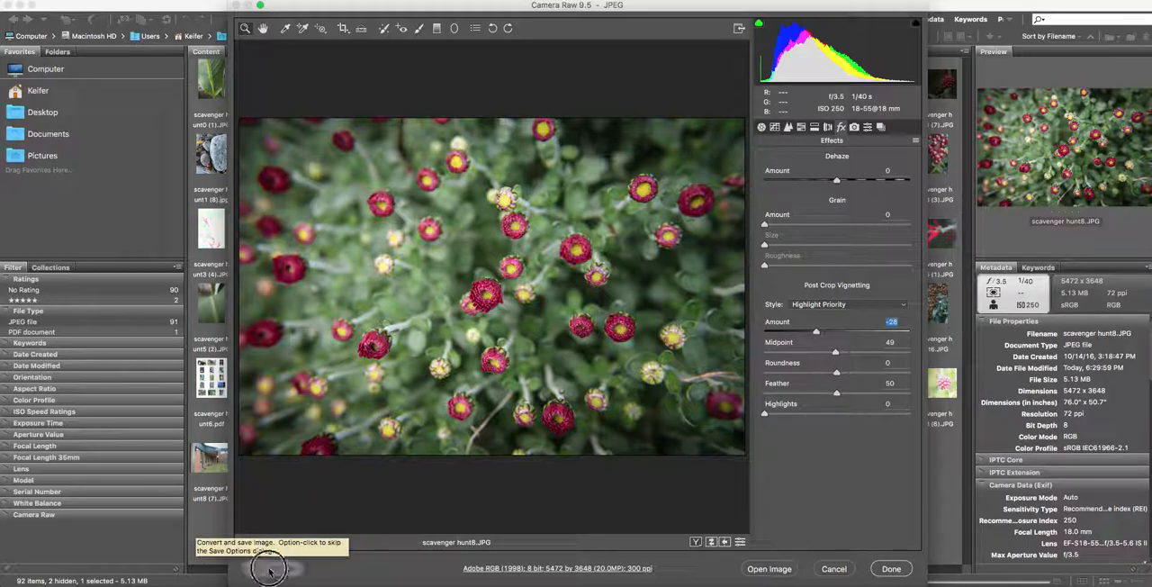
# - Open the image's save options and set both parts of the file name to Document Name
pyautogui.click(270, 569)
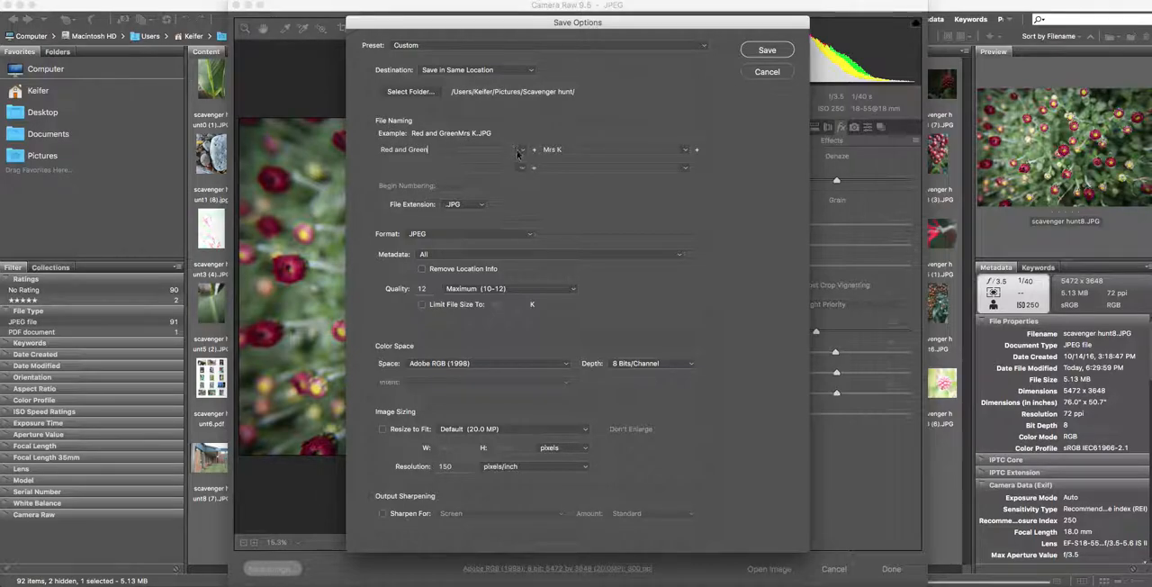
pyautogui.click(520, 151)
pyautogui.click(405, 160)
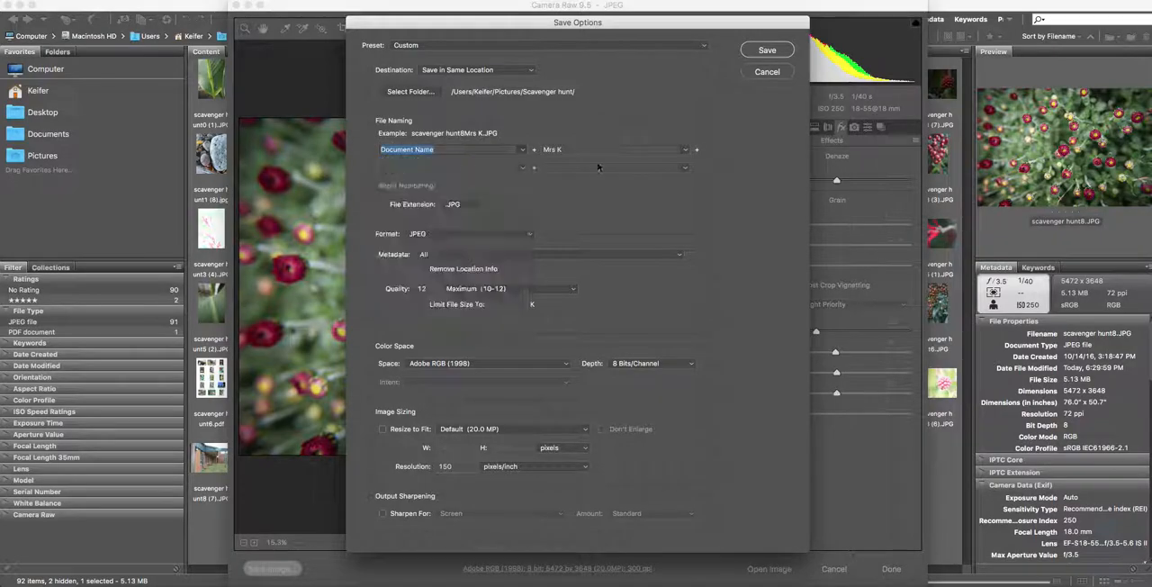
pyautogui.click(685, 150)
pyautogui.click(617, 158)
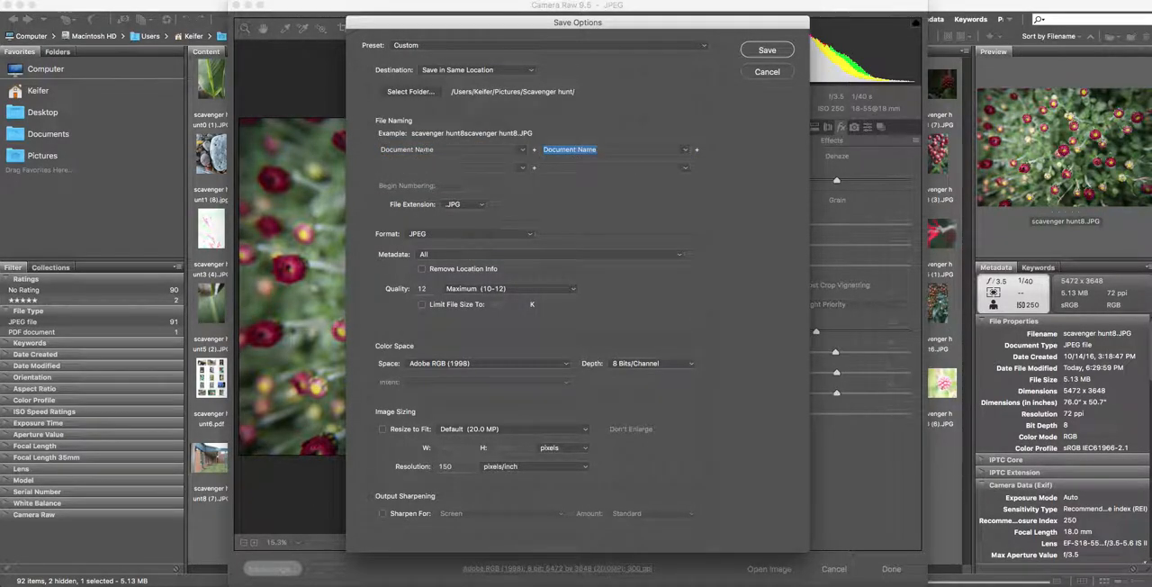
# - Name the file with "Red and Green" as the first part and the photographer's name as the second
pyautogui.moveTo(432, 149); pyautogui.dragTo(354, 149)
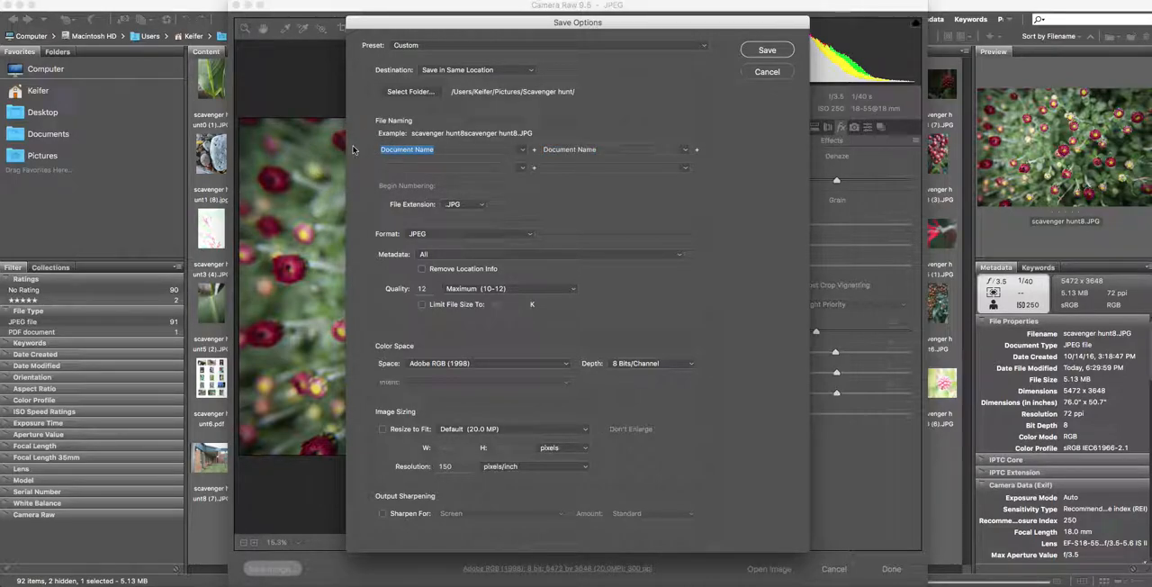
pyautogui.write('Re')
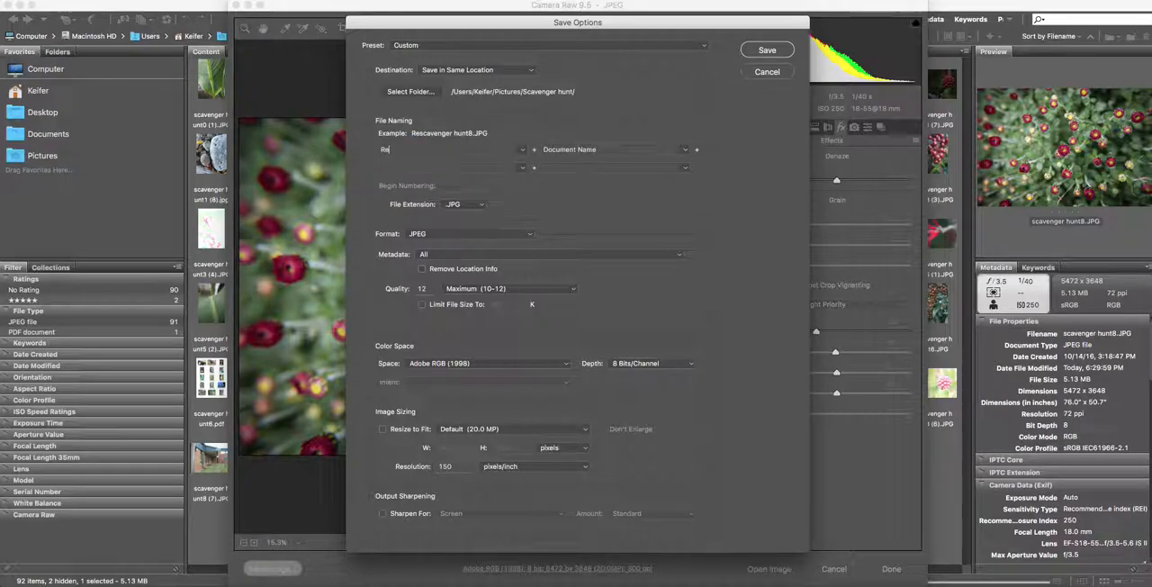
pyautogui.write('d and Green')
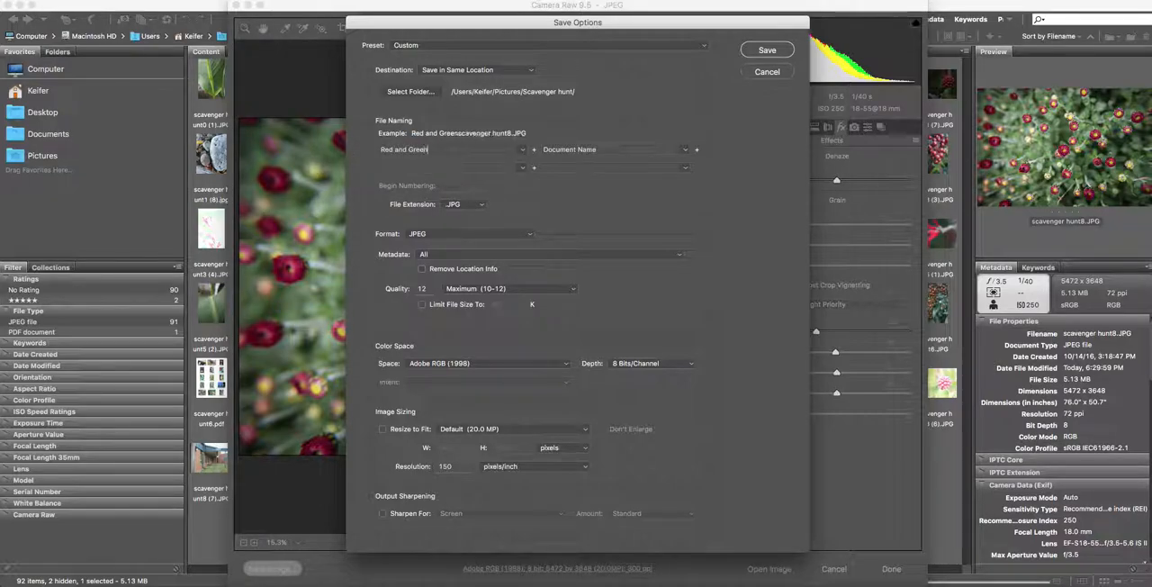
pyautogui.click(591, 149)
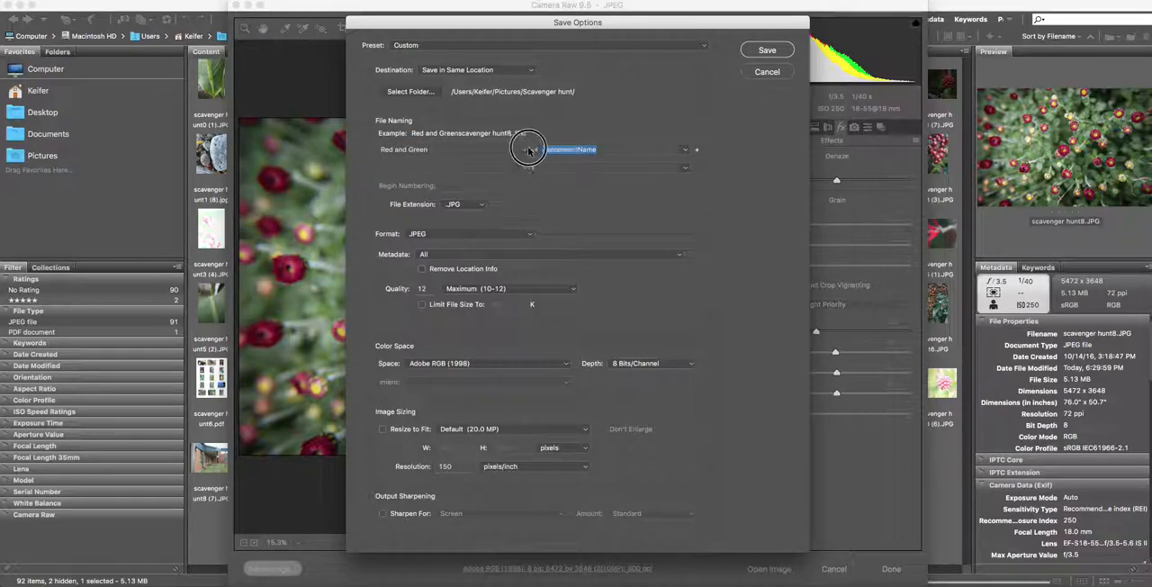
pyautogui.write('Mrs. L')
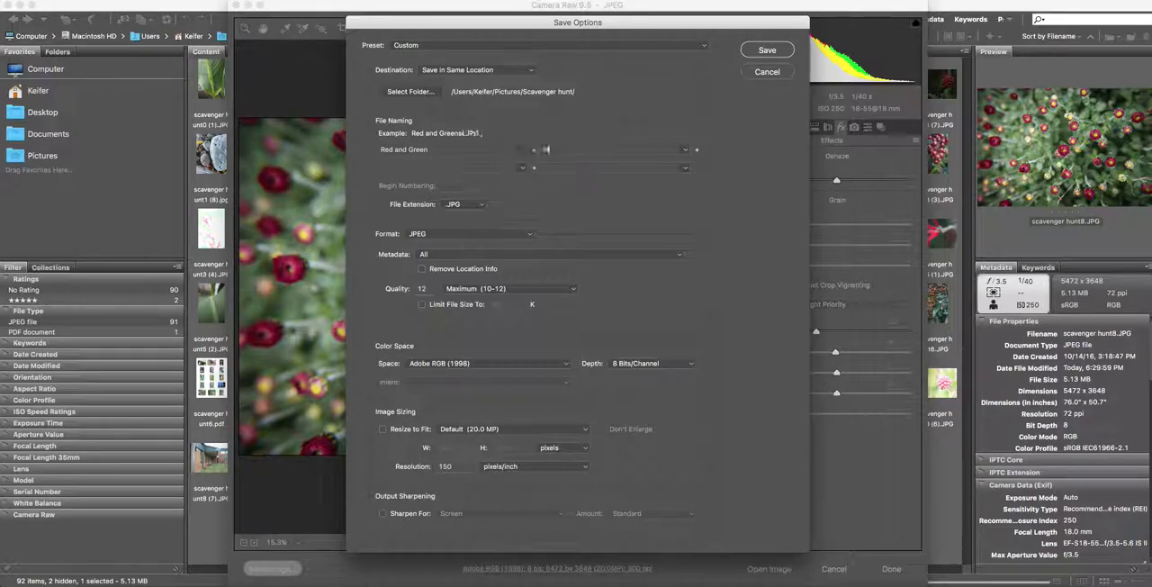
pyautogui.press('BackSpace')
pyautogui.write('K')
# - Set the saved image's file extension to uppercase .JPG
pyautogui.click(389, 185)
pyautogui.click(389, 186)
pyautogui.click(455, 206)
pyautogui.click(455, 194)
pyautogui.click(463, 204)
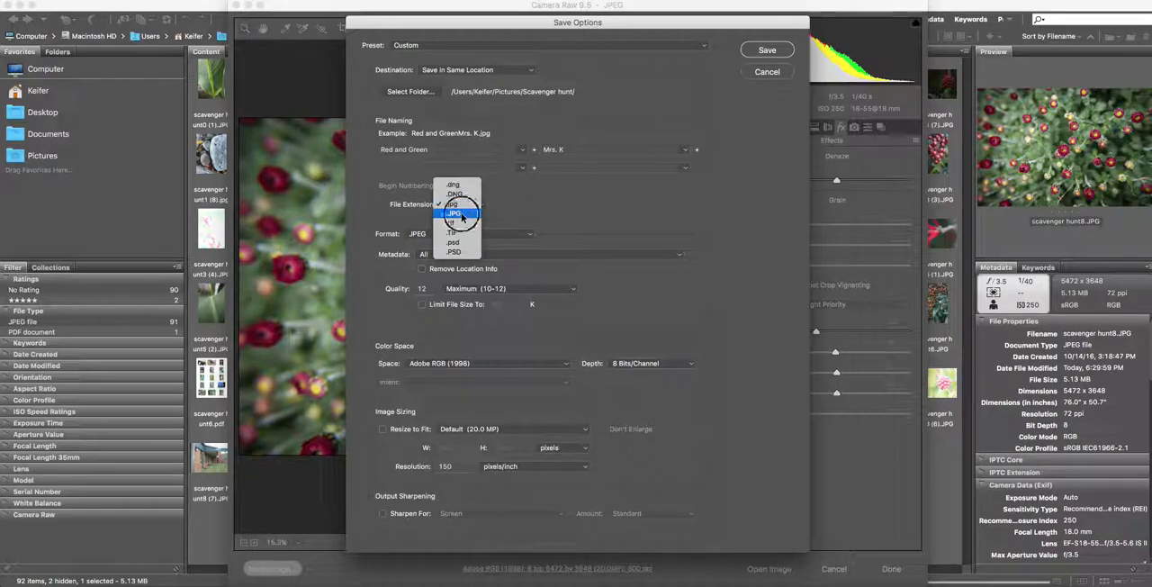
pyautogui.click(460, 214)
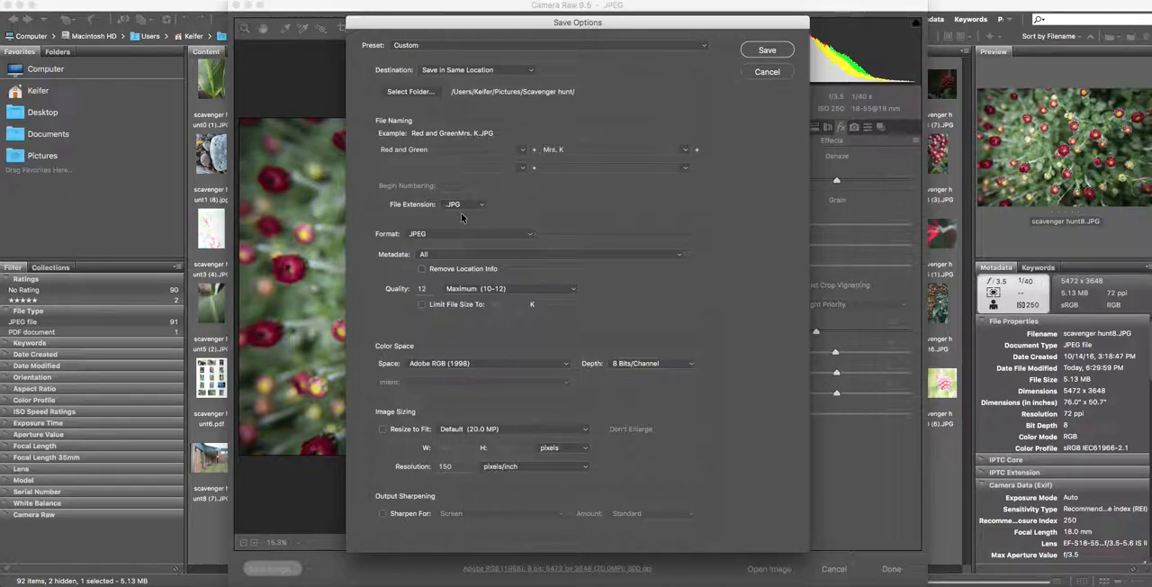
# - Save the image in JPEG format at 150 pixels/inch and finish the Camera Raw edit
pyautogui.click(527, 235)
pyautogui.click(429, 234)
pyautogui.click(447, 466)
pyautogui.write('150')
pyautogui.click(766, 49)
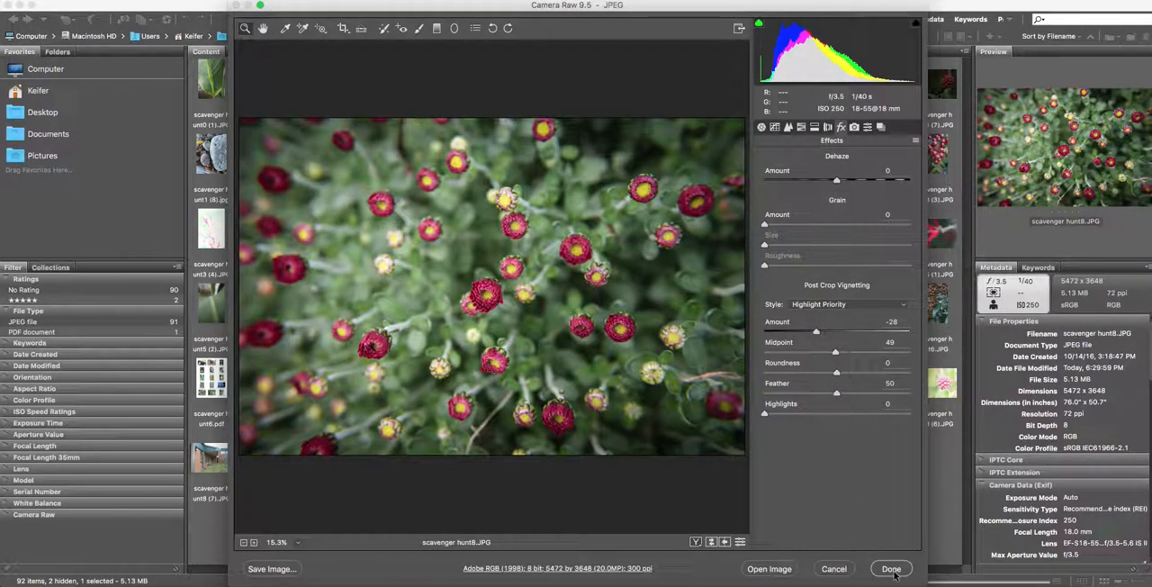
pyautogui.click(892, 570)
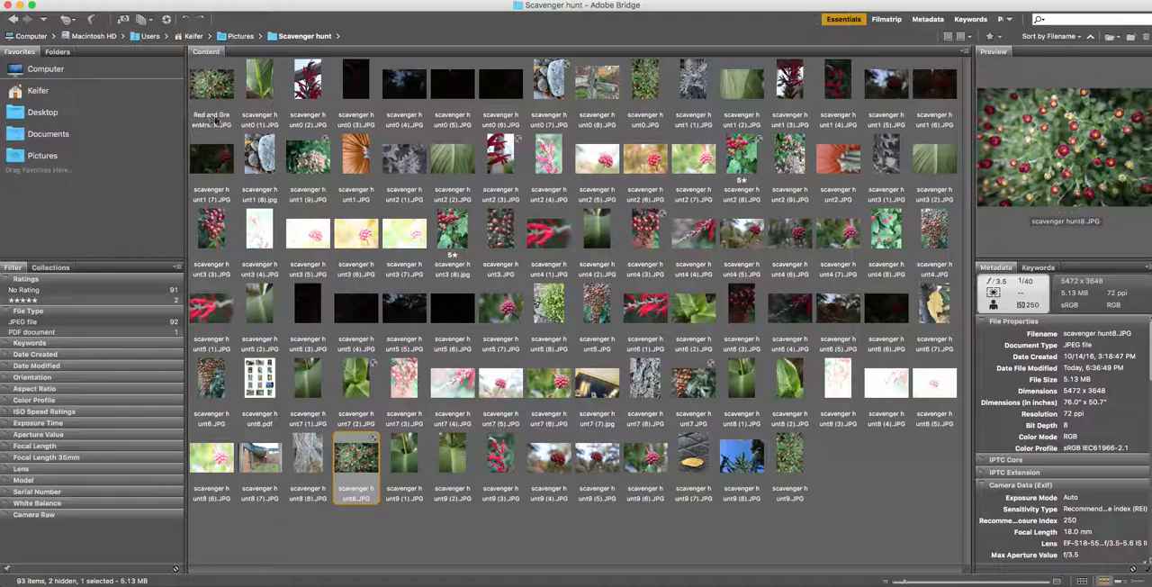
# - Open scavenger hunt7 (2).JPG in Camera Raw and bring up its save options
pyautogui.click(355, 382)
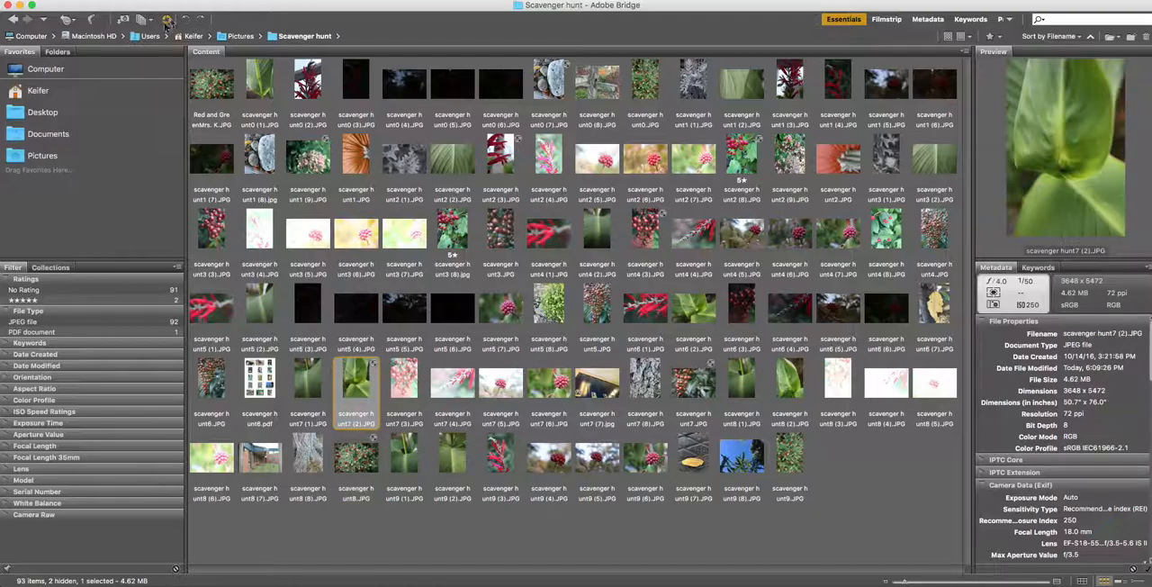
pyautogui.click(166, 20)
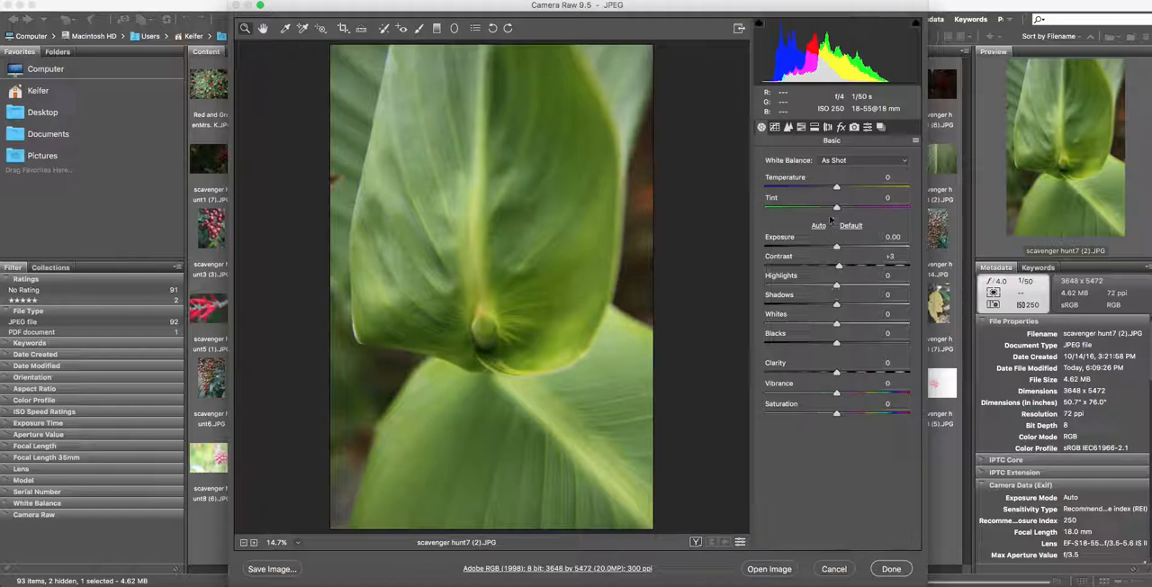
pyautogui.click(261, 570)
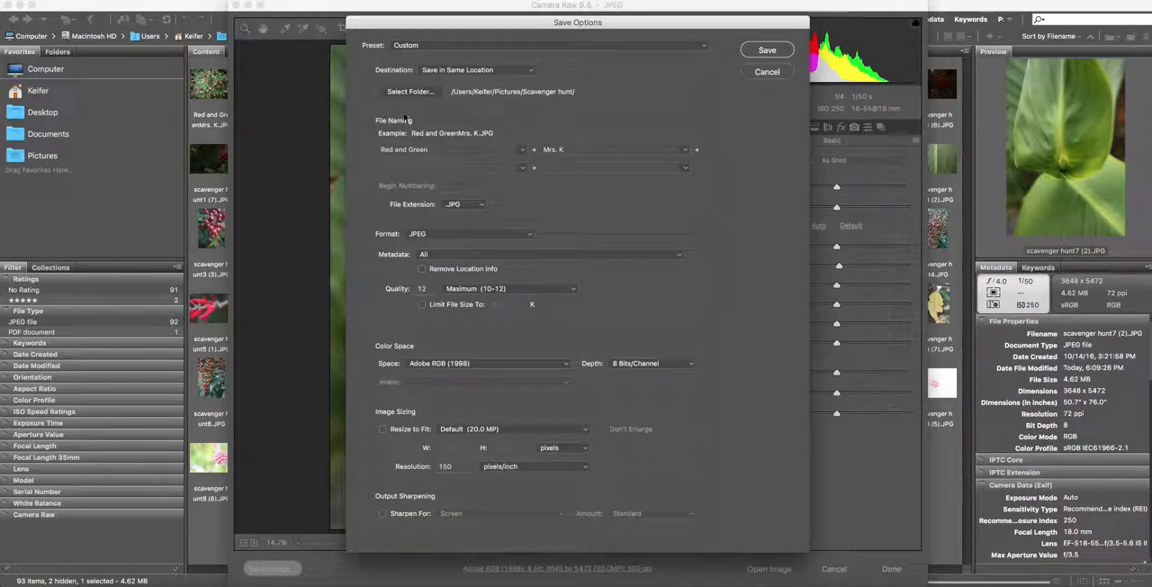
# - Set the first file name part to "Green with light from behind", save the image and finish the Camera Raw edit
pyautogui.moveTo(432, 149); pyautogui.dragTo(394, 149)
pyautogui.moveTo(432, 149); pyautogui.dragTo(375, 152)
pyautogui.write('Gireen with')
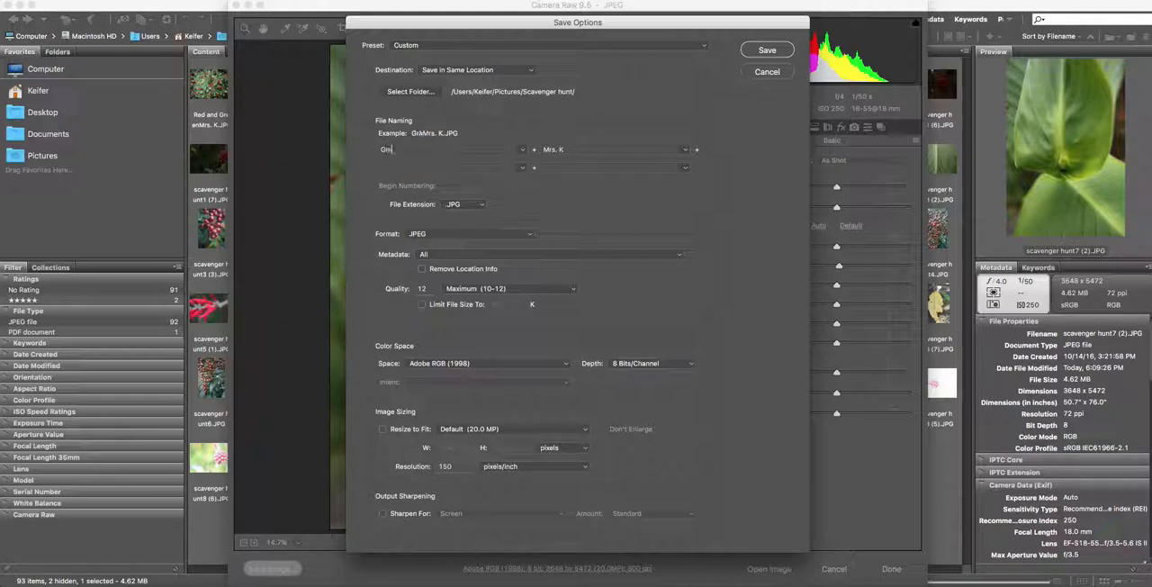
pyautogui.write(' light from behind')
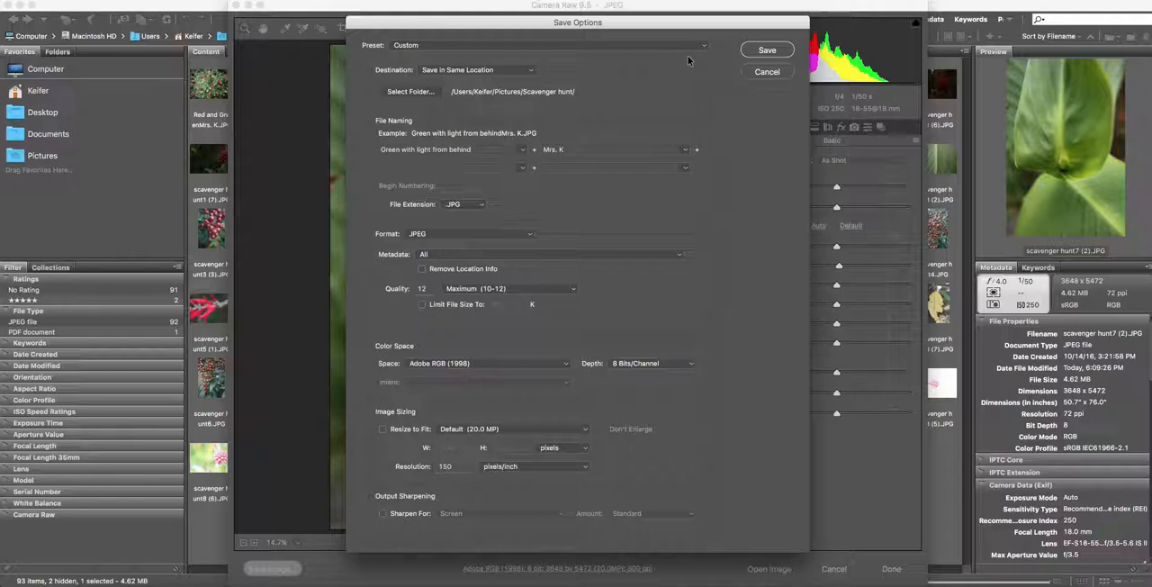
pyautogui.click(764, 50)
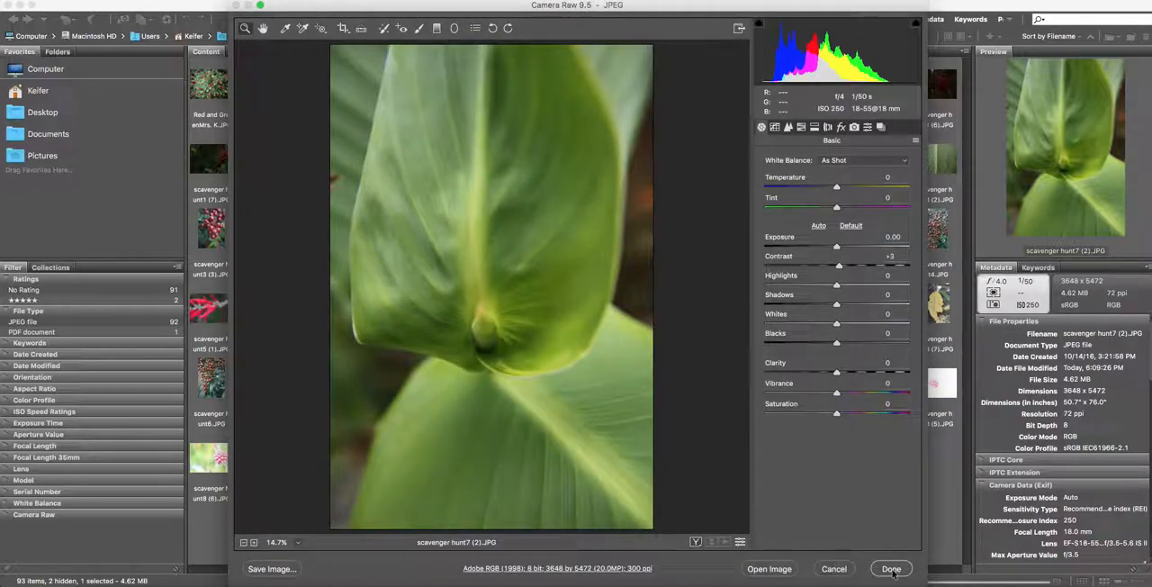
pyautogui.click(891, 569)
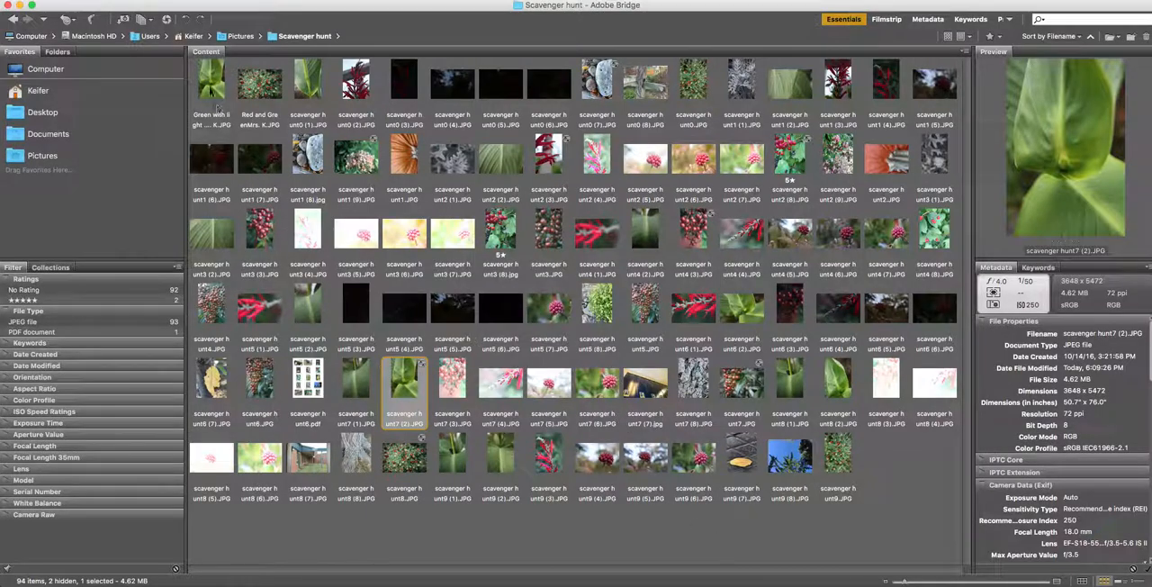